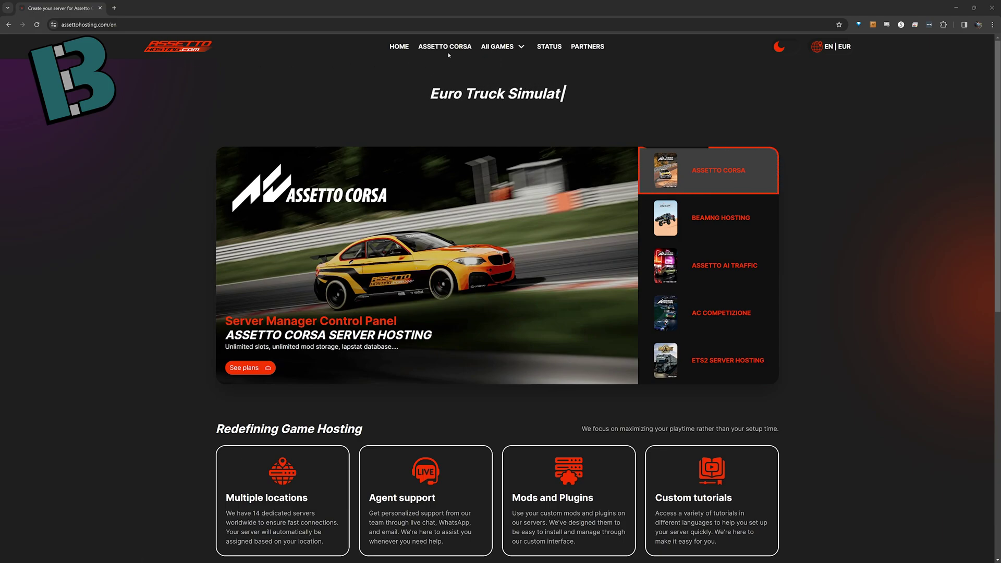
Step: Show the All Games list of hosted game servers on assettohosting.com
{"action": "left_click", "coordinate": [521, 46]}
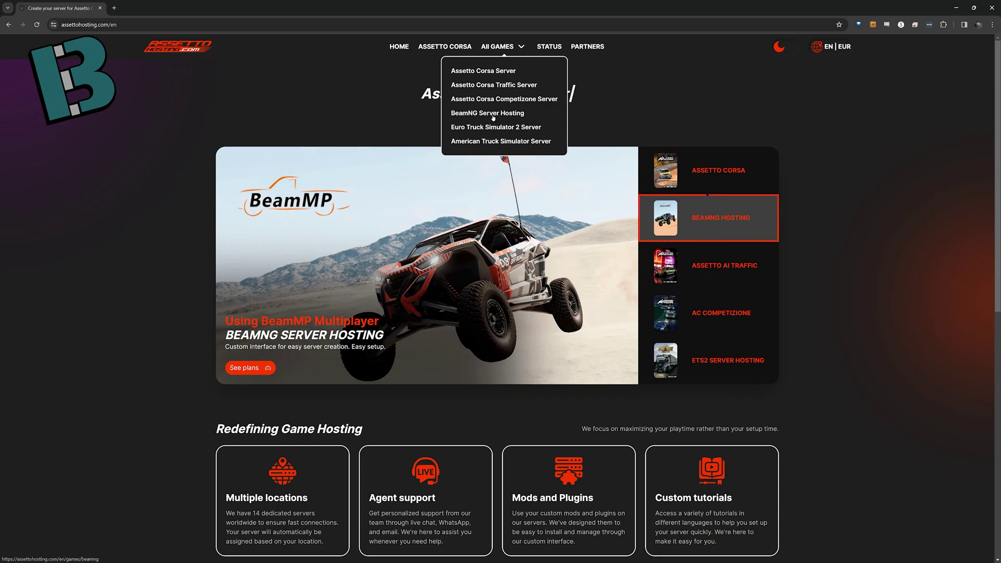
Step: Open the BeamNG Server Hosting plans page from the All Games list
{"action": "left_click", "coordinate": [476, 113]}
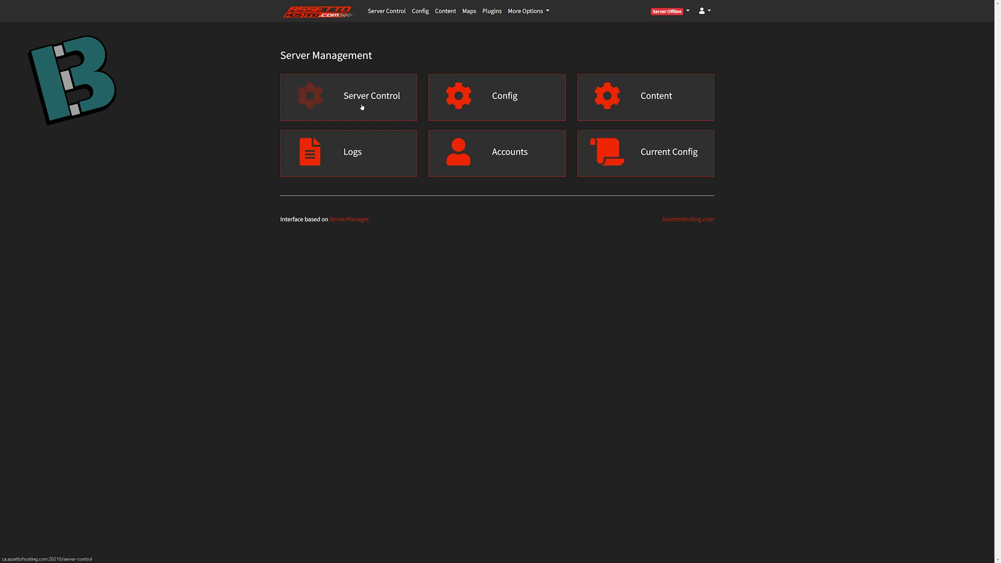
Step: Open the Server Control page showing the client connection and mod-sync log
{"action": "left_click", "coordinate": [352, 109]}
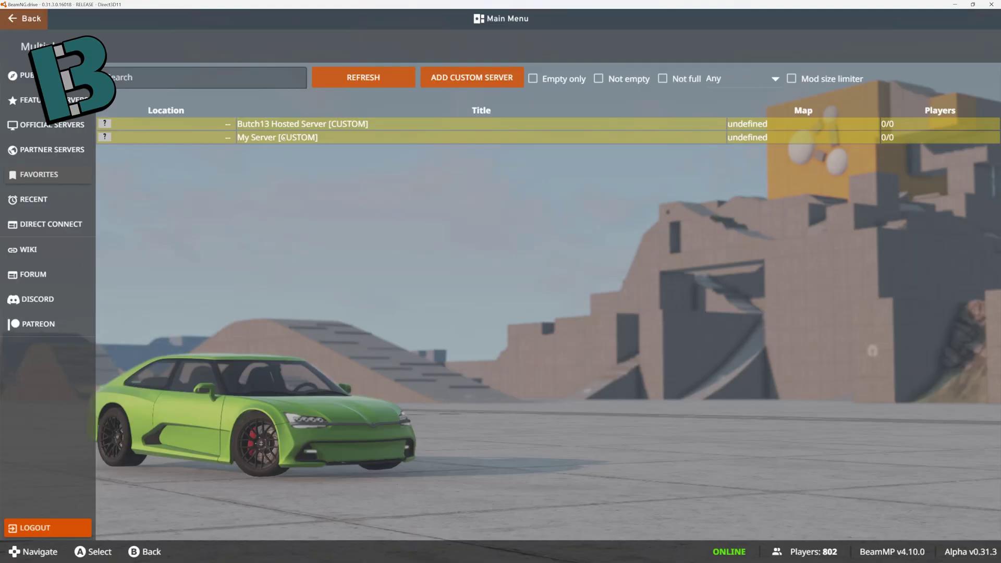
Step: Paste the copied server address into BeamNG.drive's Direct Connect form
{"action": "key", "text": "Down"}
{"action": "key", "text": "Down"}
{"action": "key", "text": "Return"}
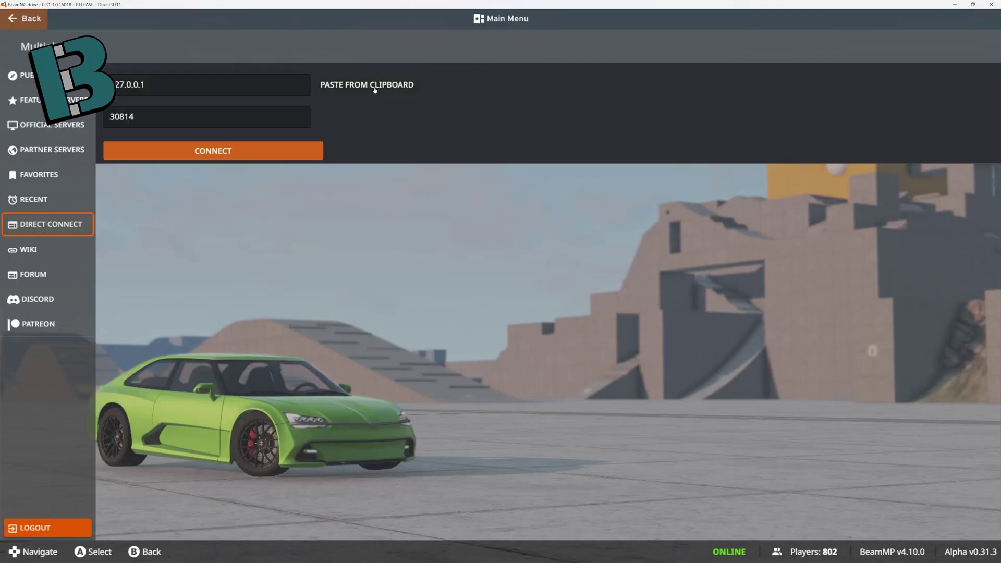
{"action": "left_click", "coordinate": [374, 90]}
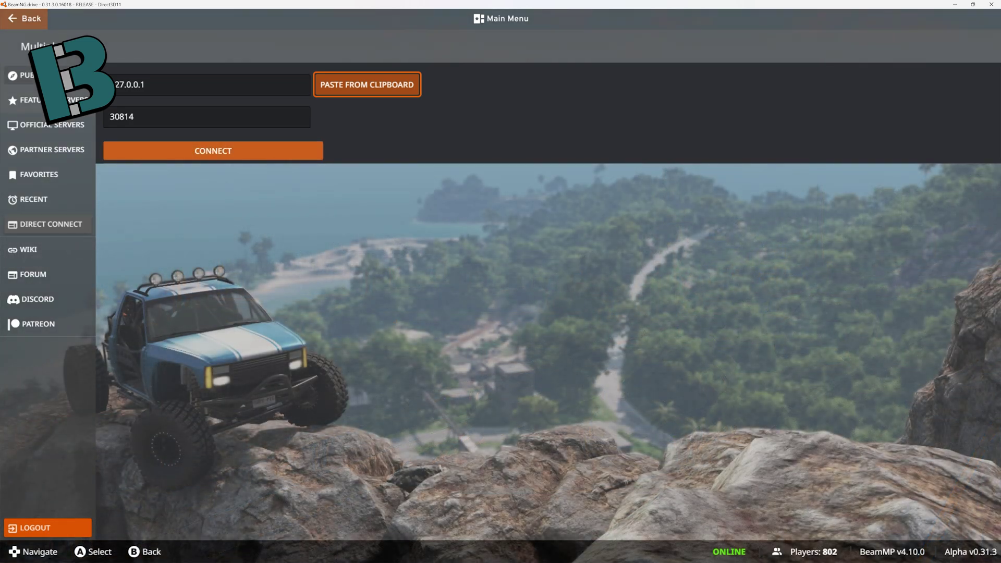
Step: Open the Add Custom Server form from Favorites and close it without adding a server
{"action": "left_click", "coordinate": [47, 174]}
{"action": "left_click", "coordinate": [471, 78]}
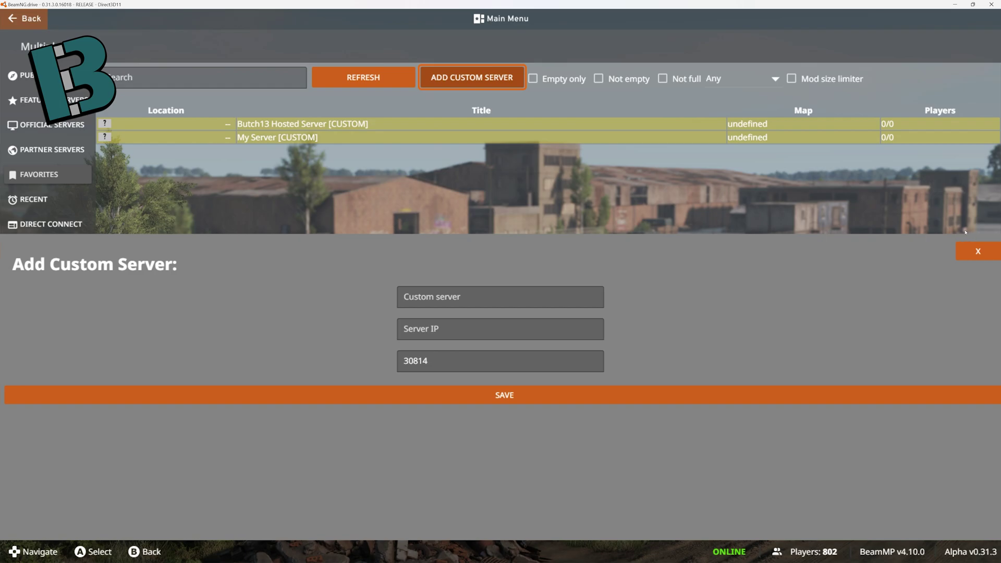
{"action": "left_click", "coordinate": [977, 252]}
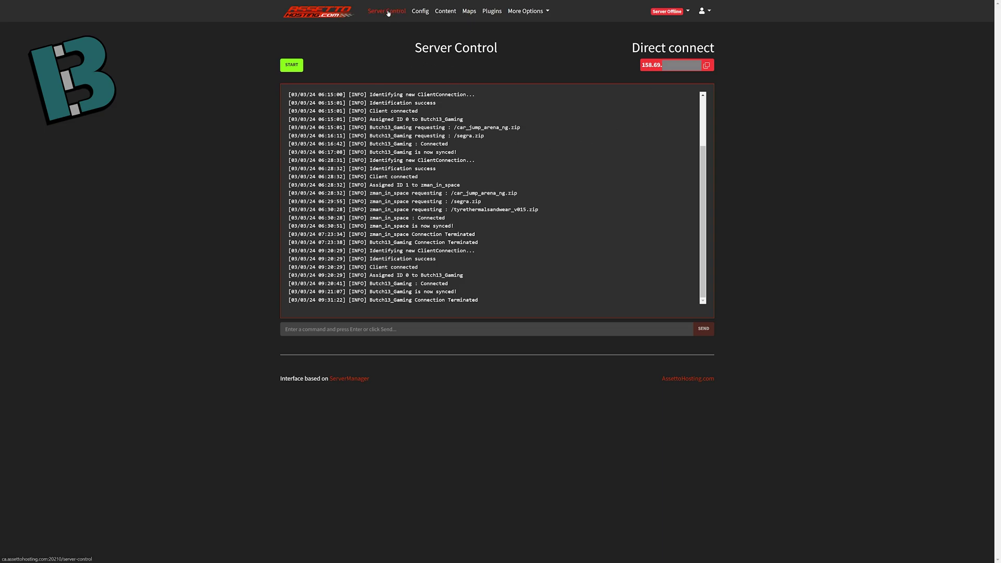
Step: Open the Config page to review Private, Max Cars 10, Max Players 25 and car_jump_arena_ng
{"action": "left_click", "coordinate": [423, 13]}
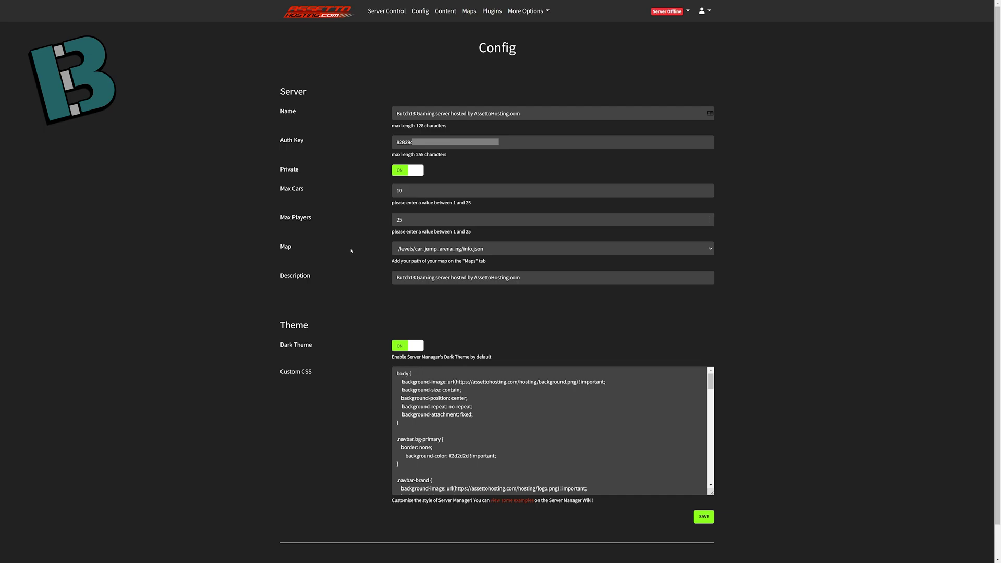
Step: Check the Map list, keeping /levels/car_jump_arena_ng/info.json selected, and scroll the Config page
{"action": "left_click", "coordinate": [503, 252]}
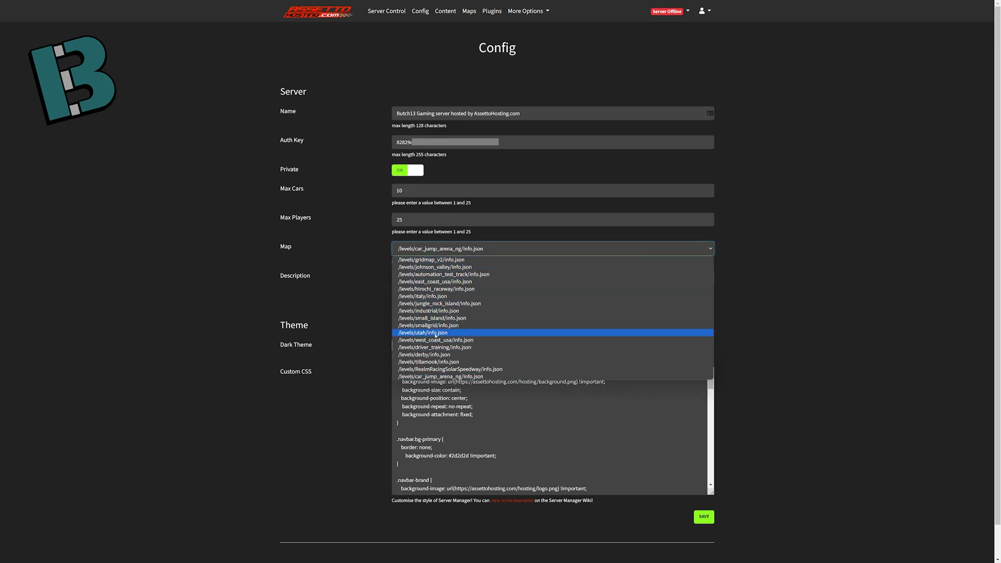
{"action": "left_click", "coordinate": [746, 252]}
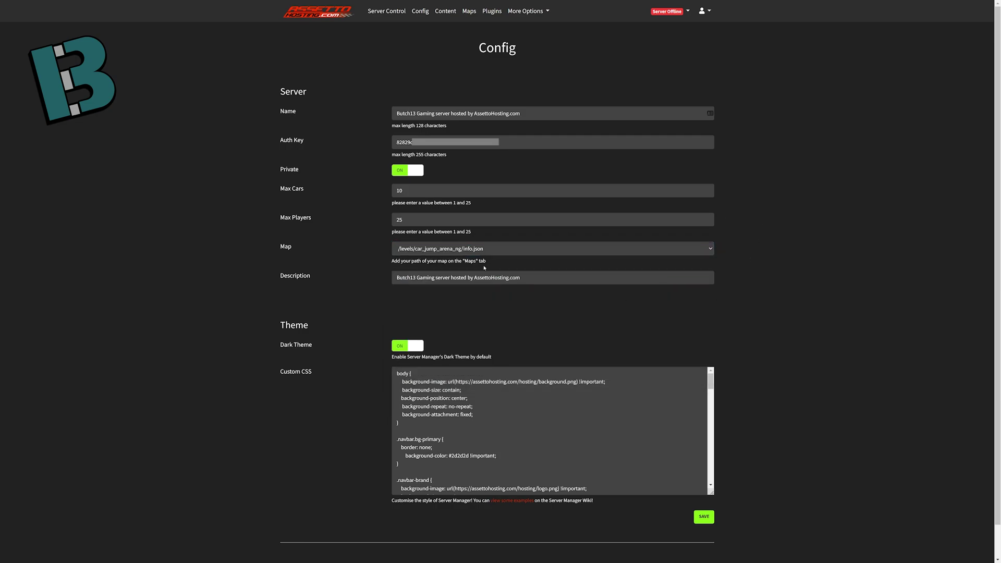
{"action": "scroll", "coordinate": [304, 264], "scroll_direction": "down", "scroll_amount": 1}
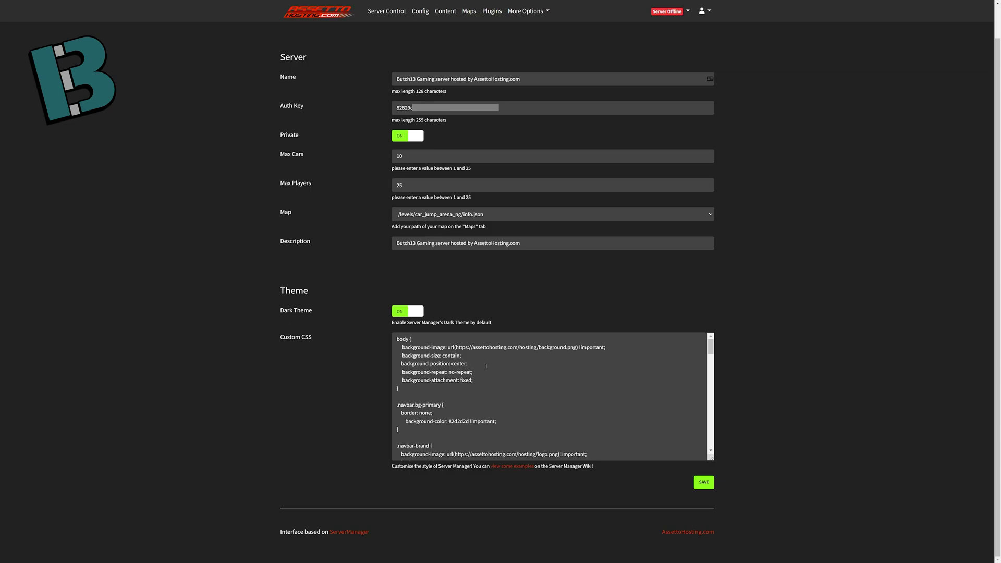
{"action": "scroll", "coordinate": [417, 368], "scroll_direction": "up", "scroll_amount": 1}
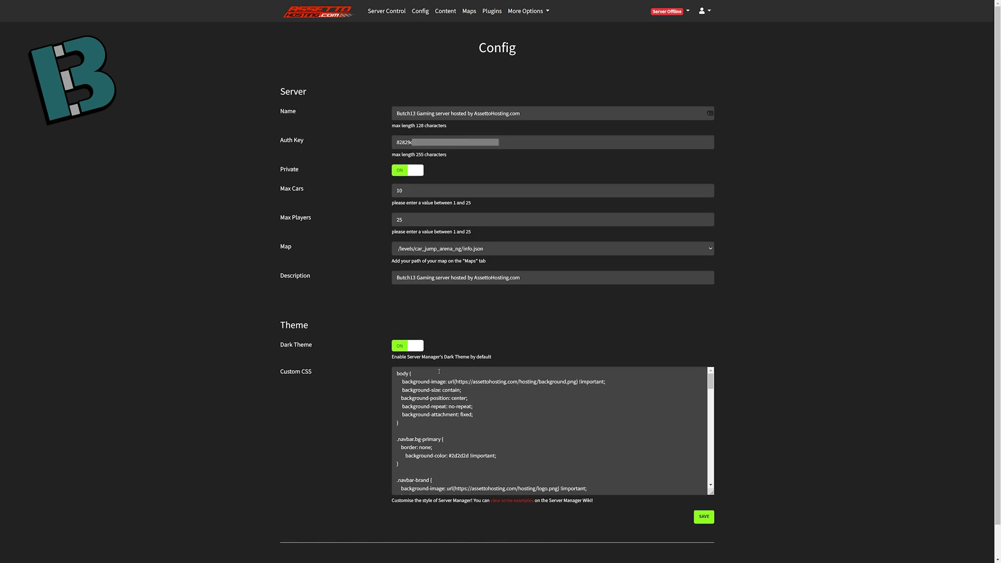
{"action": "left_click", "coordinate": [446, 11]}
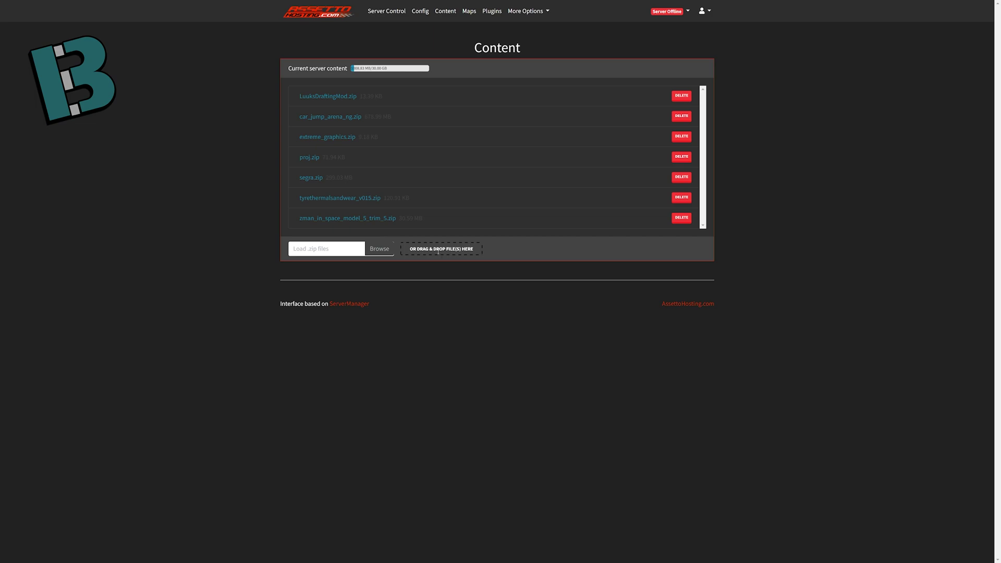
Step: Move the File Explorer mods folder window aside to reveal the server panel
{"action": "left_click_drag", "start_coordinate": [3, 68], "coordinate": [393, 79]}
{"action": "scroll", "coordinate": [245, 256], "scroll_direction": "down", "scroll_amount": 6}
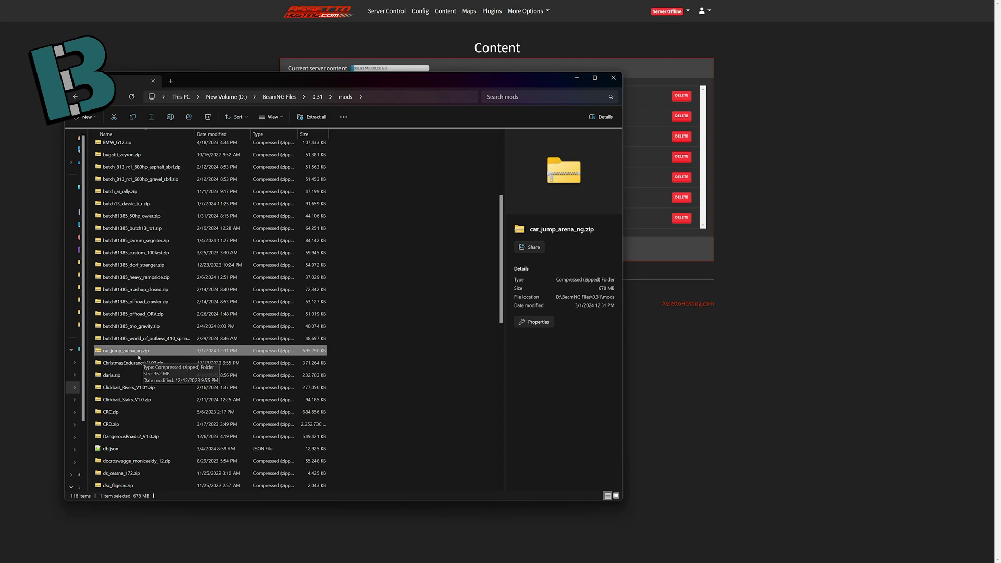
{"action": "left_click_drag", "start_coordinate": [278, 80], "coordinate": [298, 375]}
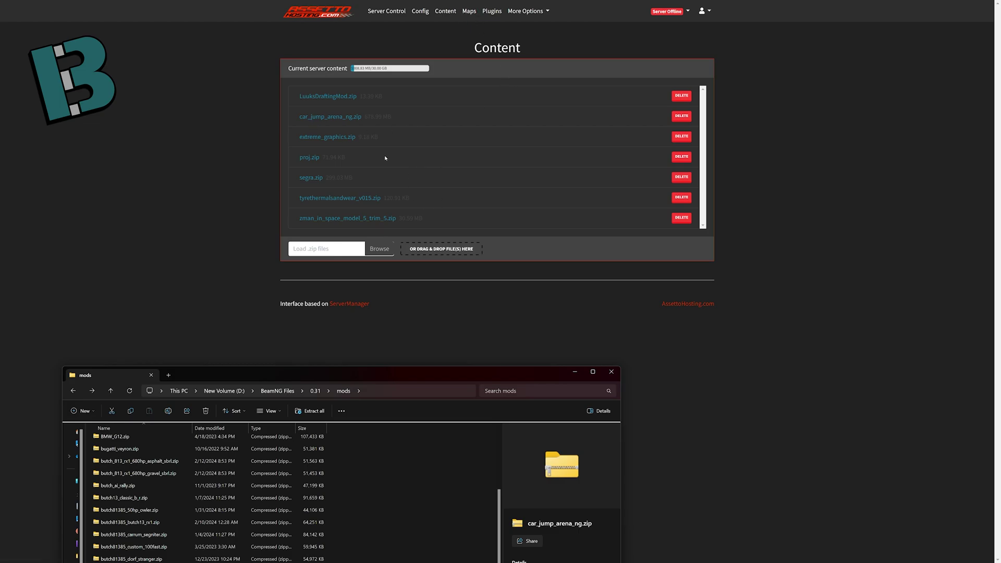
Step: Open Levels Presets and add a new line reading /levels/ after the last entry
{"action": "left_click", "coordinate": [469, 13]}
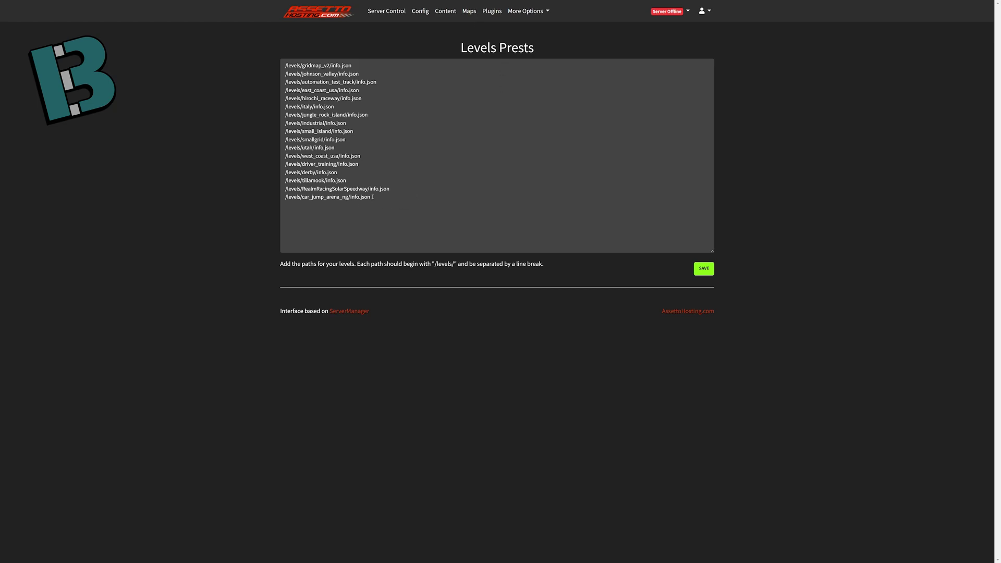
{"action": "left_click", "coordinate": [392, 226]}
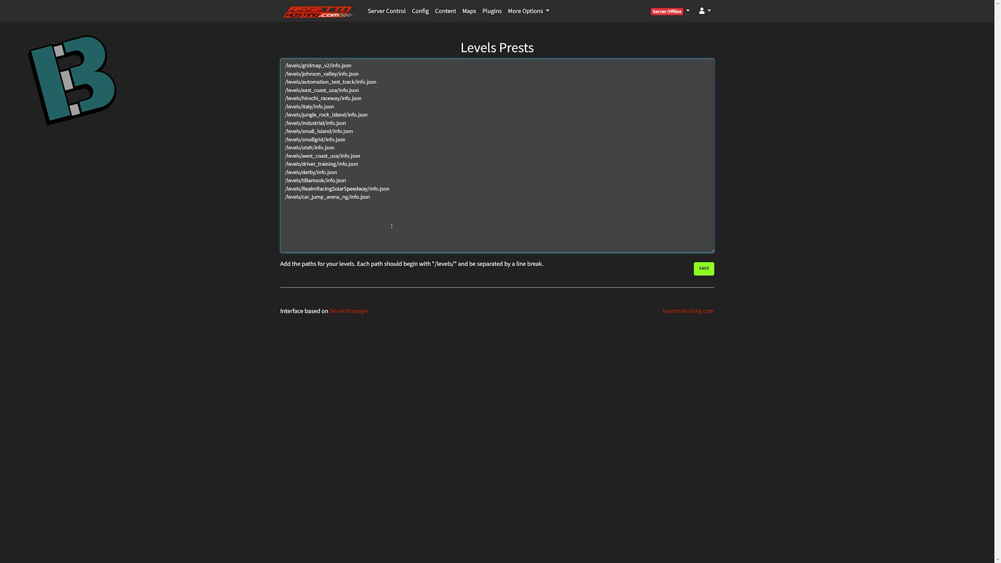
{"action": "type", "text": "/levels/"}
Step: Browse car_jump_arena_ng.zip down to levels/car_jump_arena_ng to confirm the map folder name
{"action": "key", "text": "alt+Tab"}
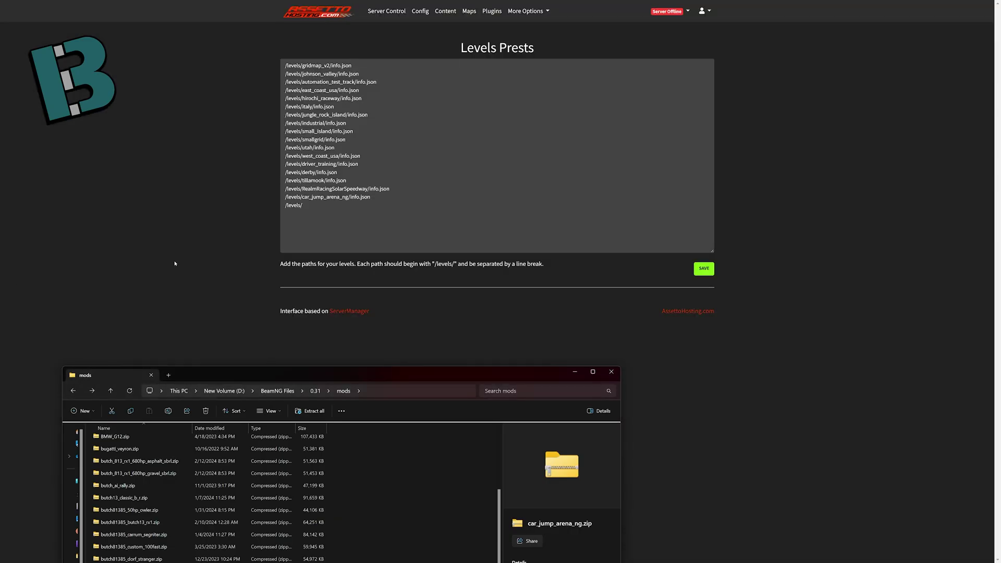
{"action": "left_click_drag", "start_coordinate": [290, 374], "coordinate": [622, 44]}
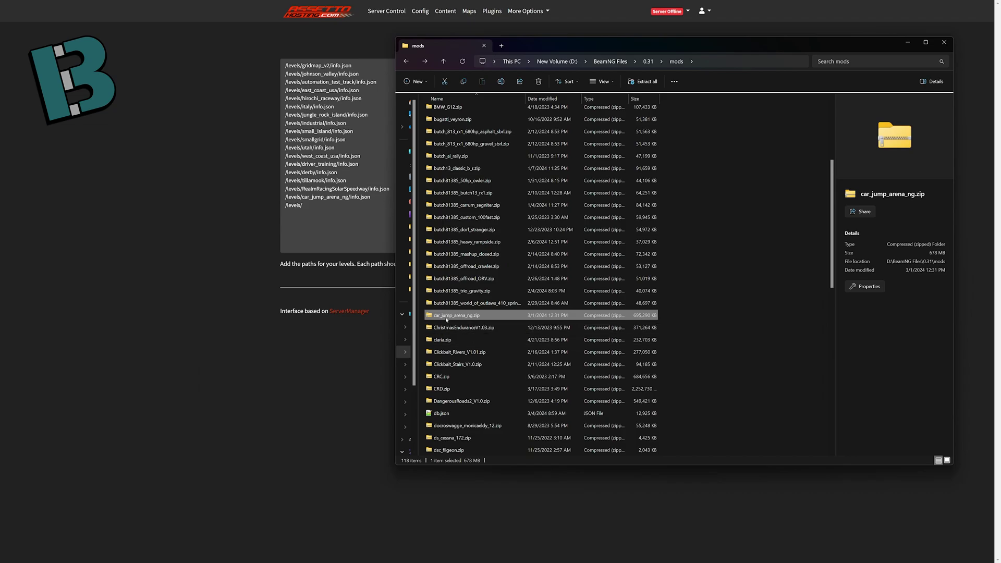
{"action": "double_click", "coordinate": [446, 316]}
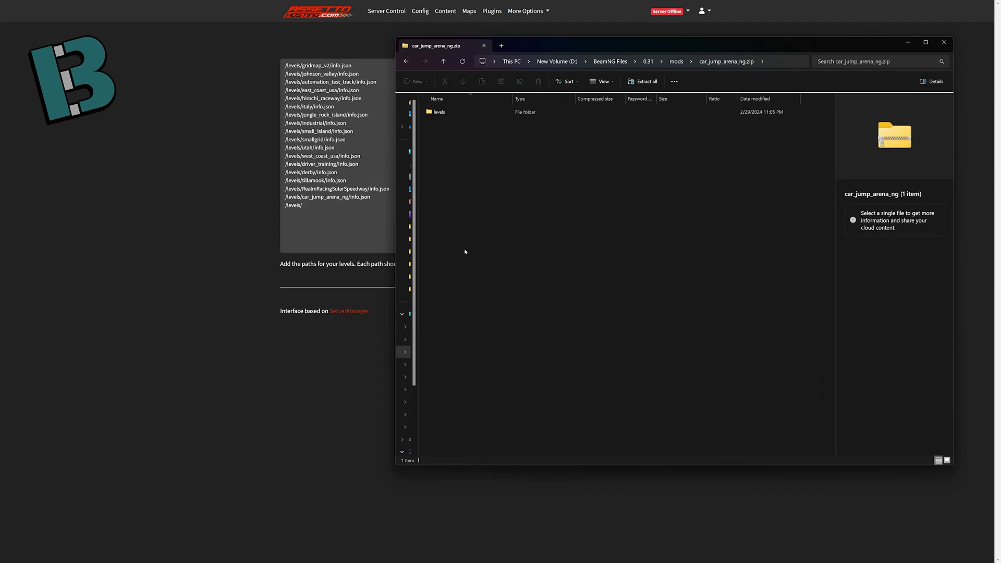
{"action": "double_click", "coordinate": [438, 113]}
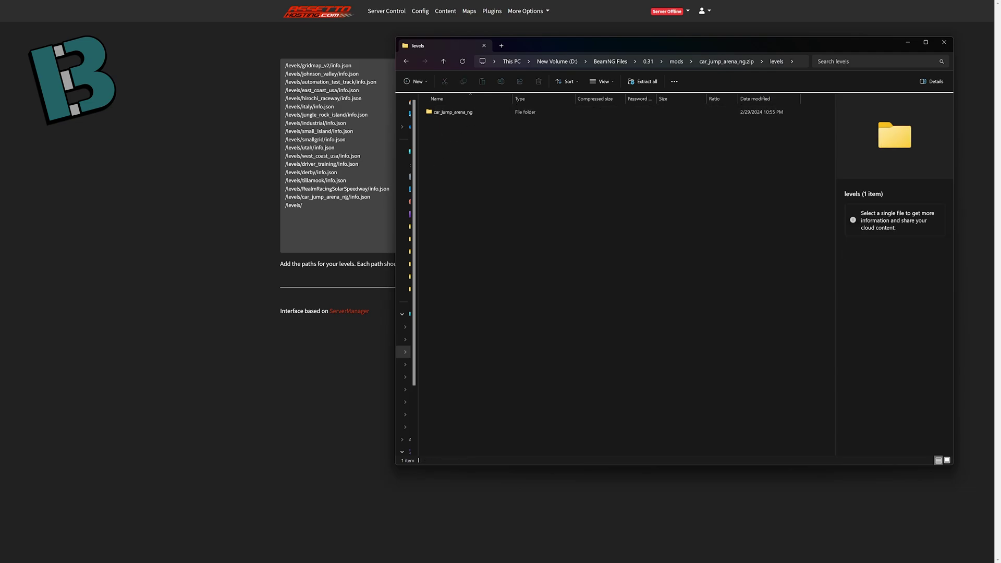
{"action": "double_click", "coordinate": [452, 112]}
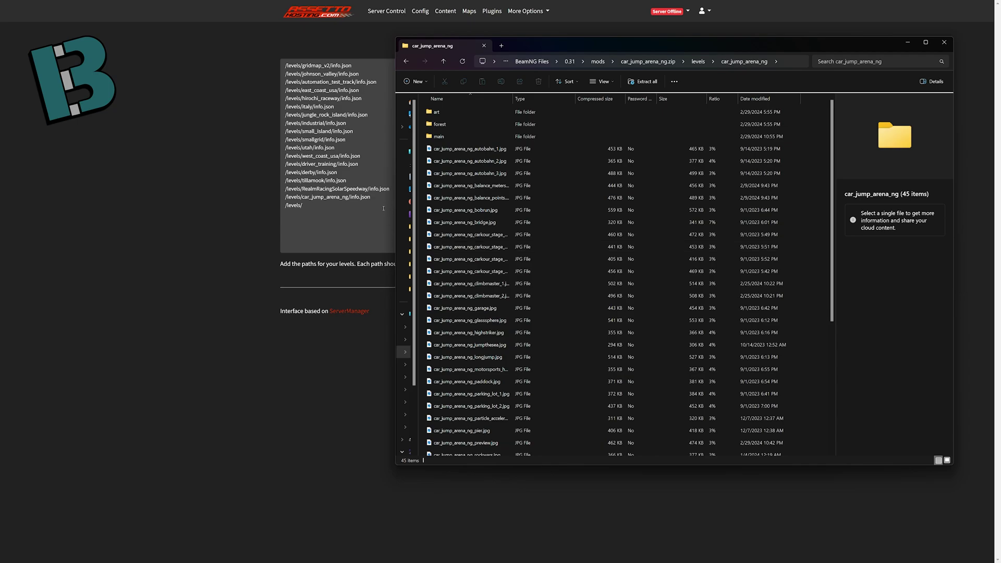
{"action": "left_click", "coordinate": [315, 207]}
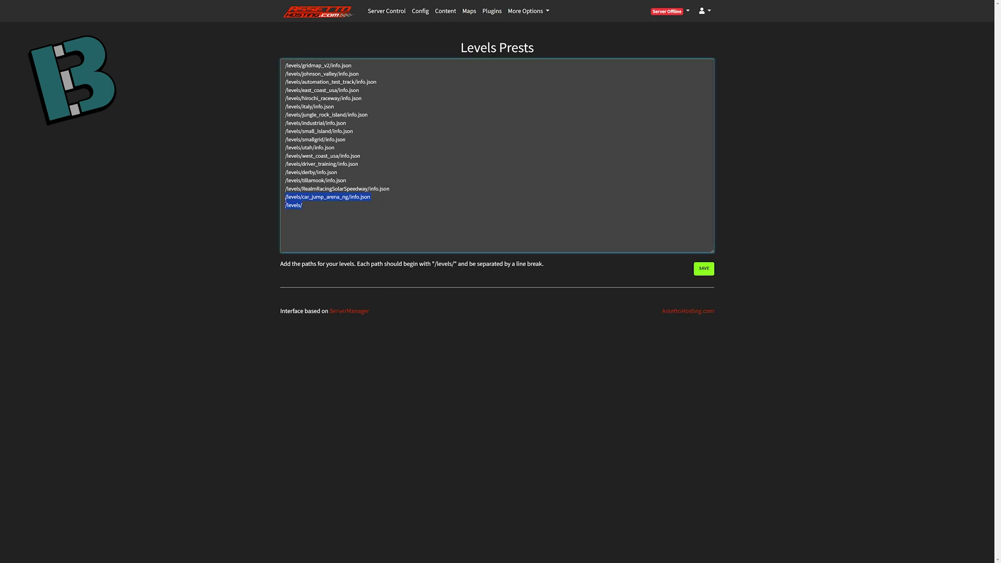
Step: Delete the unfinished /levels/ line from the Levels Presets list
{"action": "key", "text": "BackSpace"}
Step: On the Config page, confirm the Map remains /levels/car_jump_arena_ng/info.json without changing it
{"action": "left_click", "coordinate": [420, 11]}
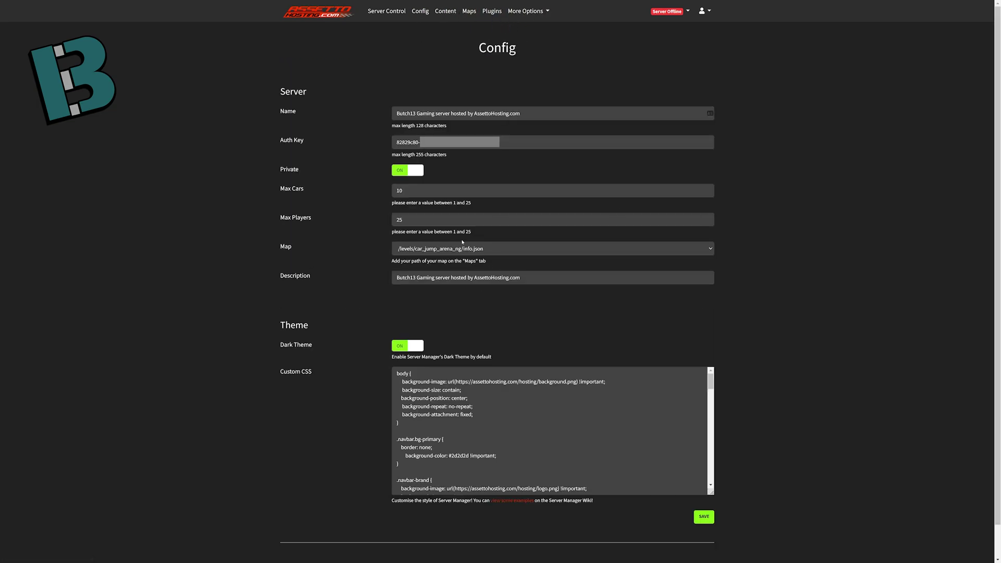
{"action": "left_click", "coordinate": [462, 248]}
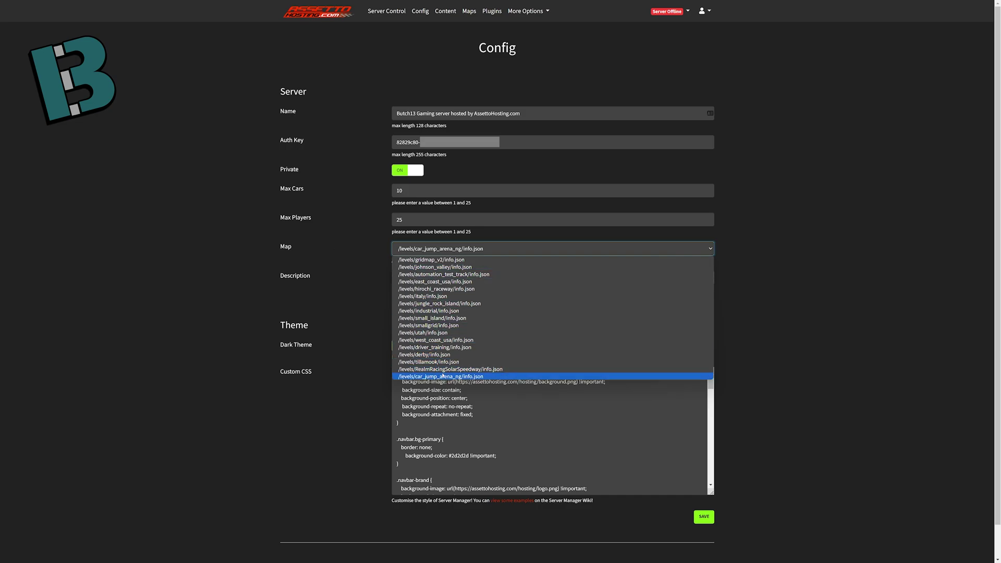
{"action": "left_click", "coordinate": [812, 241]}
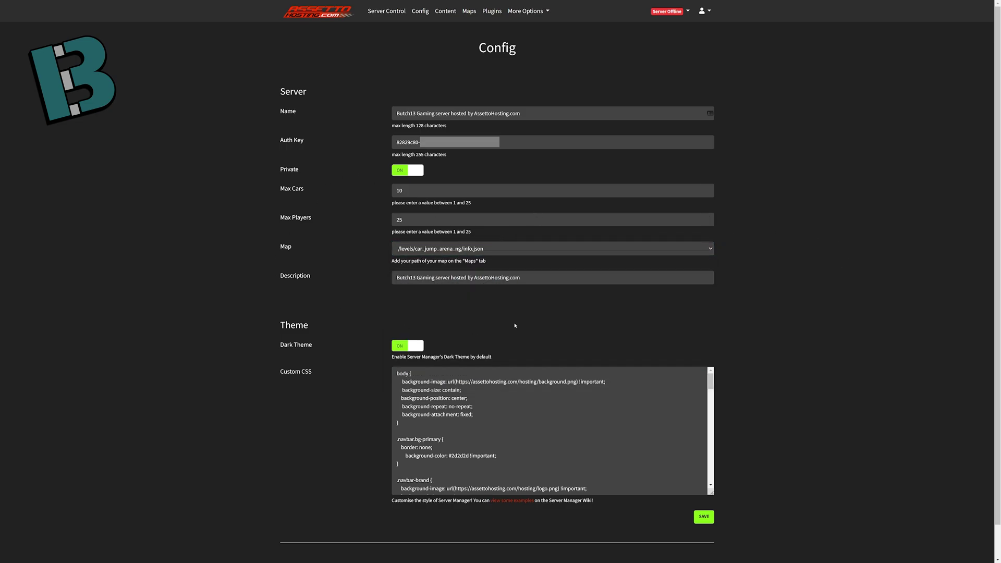
{"action": "left_click", "coordinate": [437, 243]}
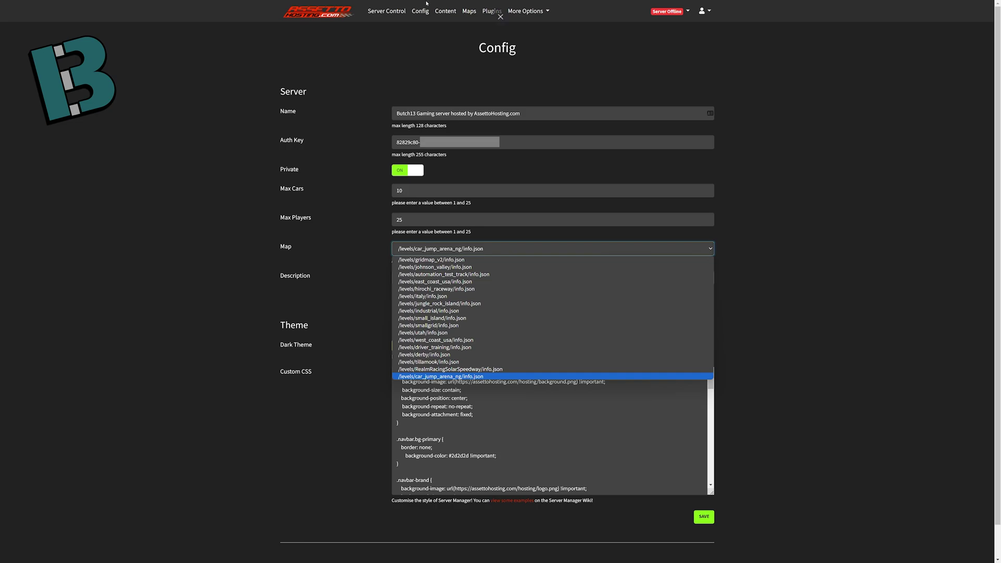
{"action": "left_click", "coordinate": [425, 17]}
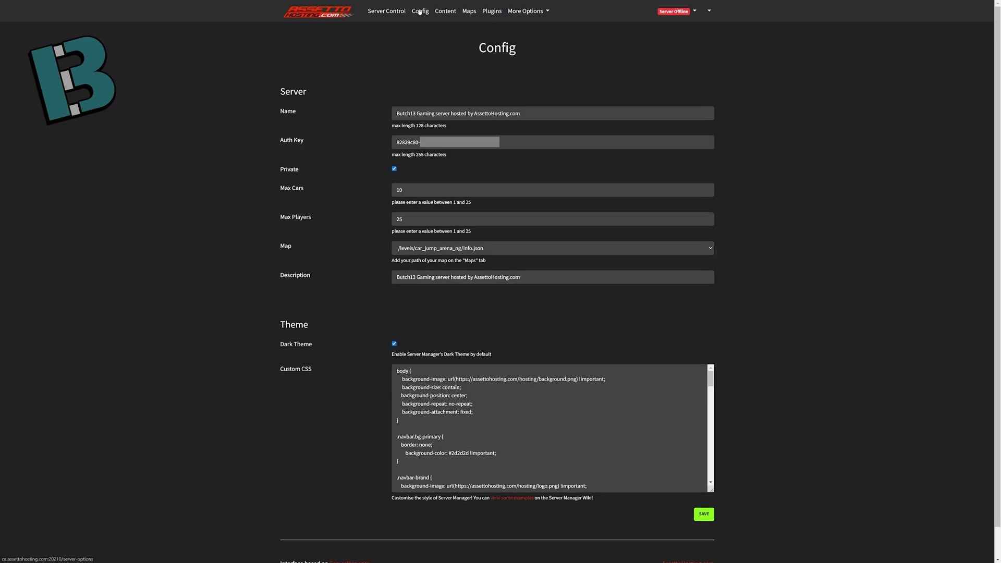
Step: Show the Levels Presets list ending with /levels/car_jump_arena_ng/info.json
{"action": "left_click", "coordinate": [440, 12]}
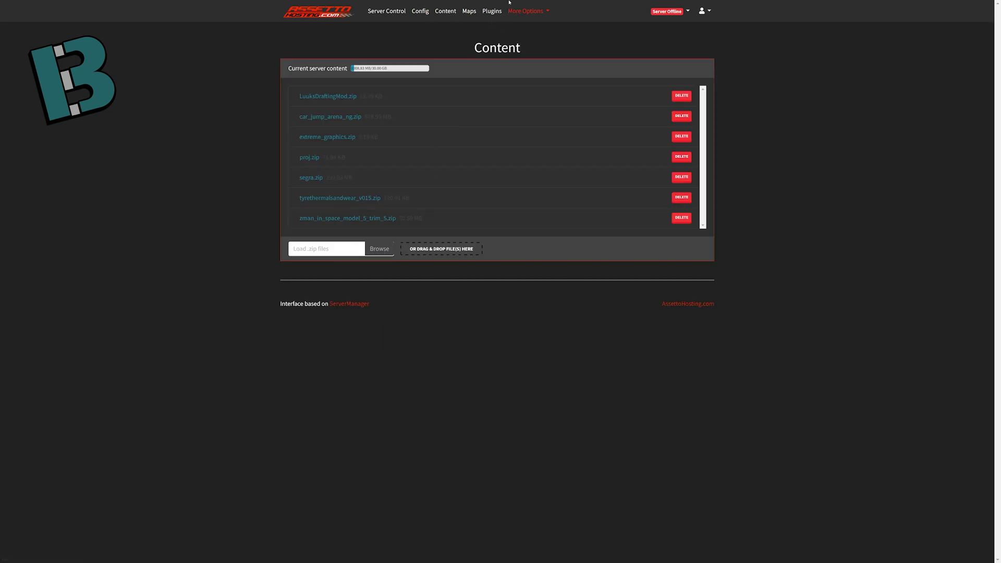
{"action": "left_click", "coordinate": [469, 30]}
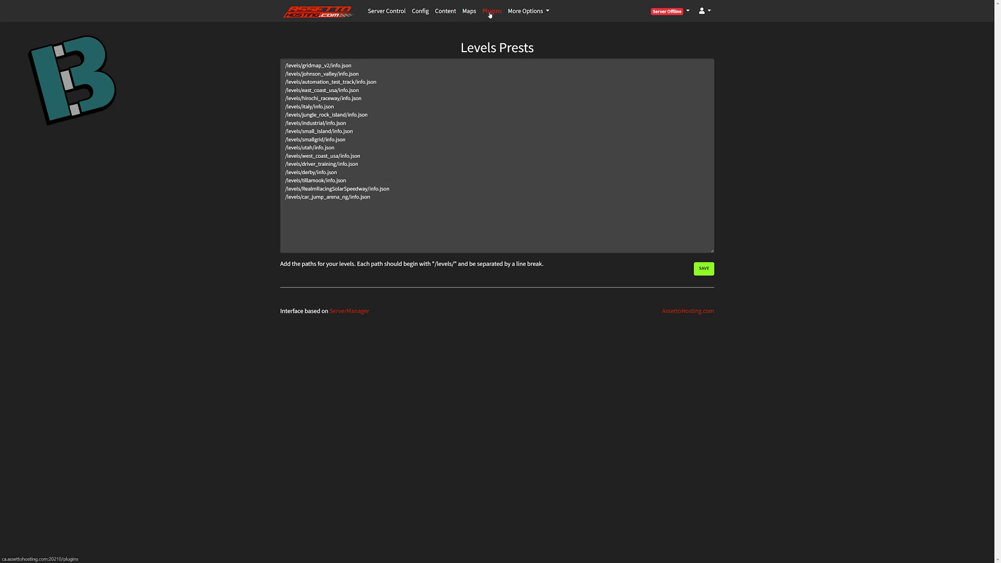
Step: Show the Plugin manager listing installed Countdown timer 1.0, NickelModeration and RaceMP
{"action": "left_click", "coordinate": [489, 14]}
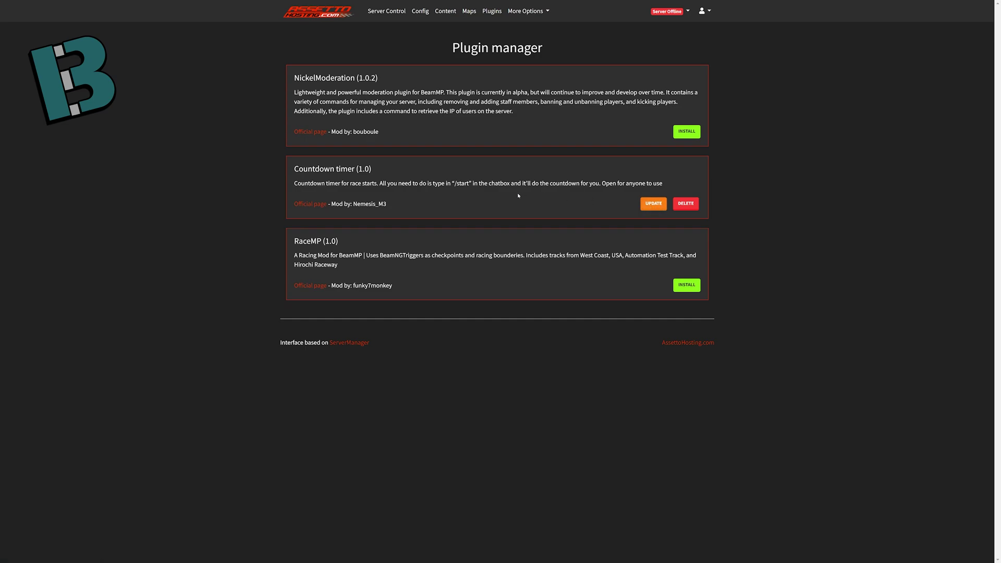
Step: Go to Manage Accounts under More Options to see the two admin-group accounts
{"action": "left_click", "coordinate": [529, 10]}
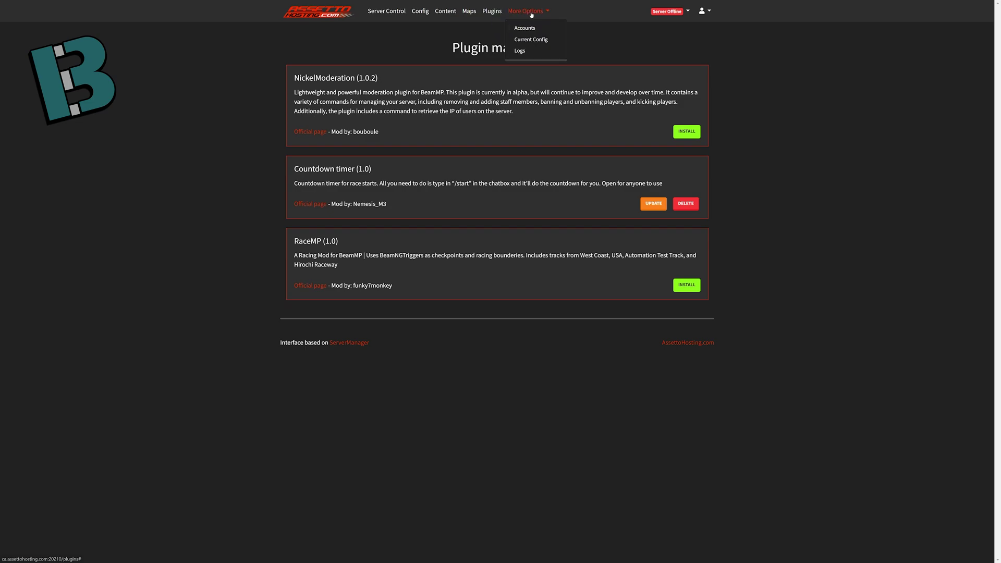
{"action": "left_click", "coordinate": [526, 29]}
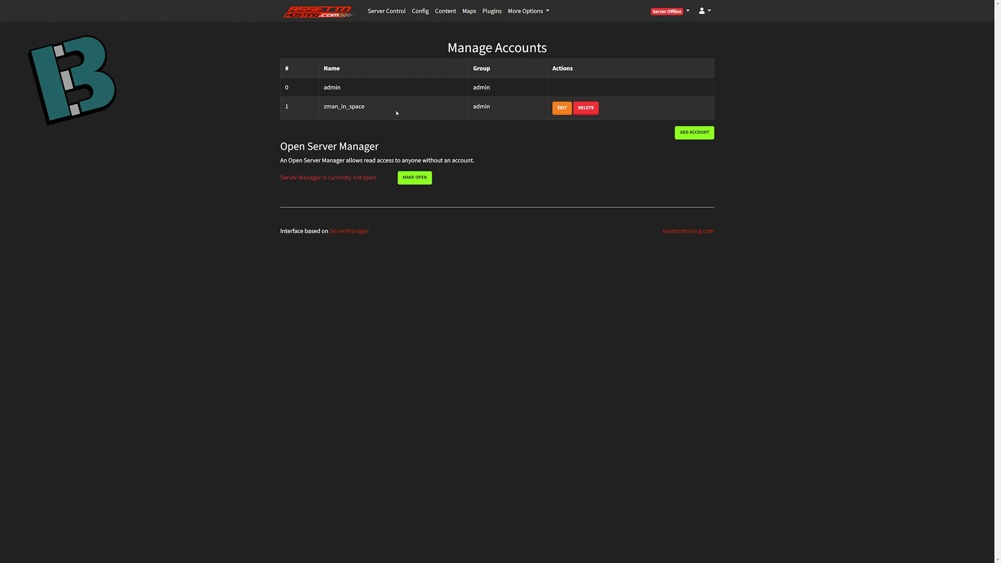
{"action": "left_click", "coordinate": [565, 110]}
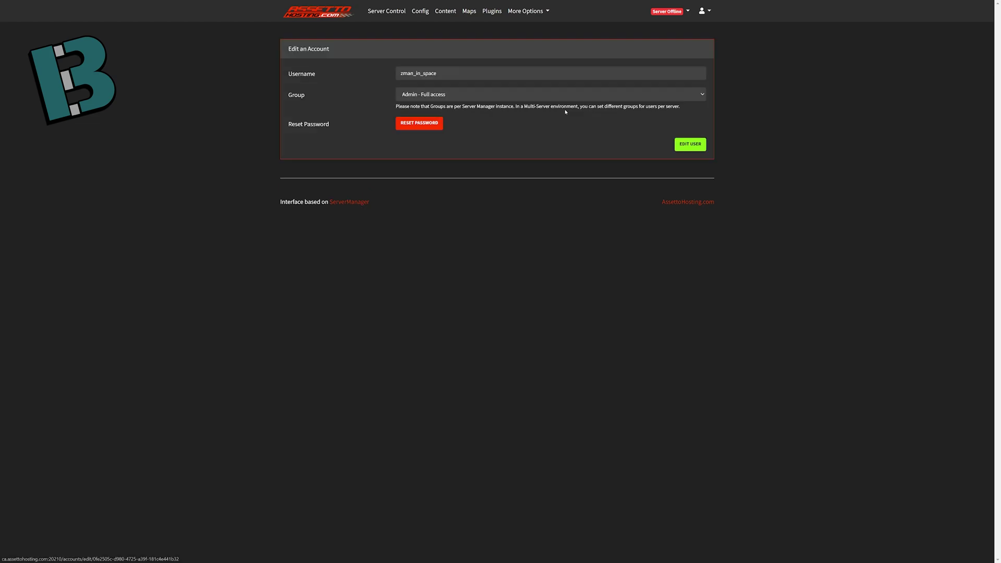
{"action": "left_click", "coordinate": [443, 96]}
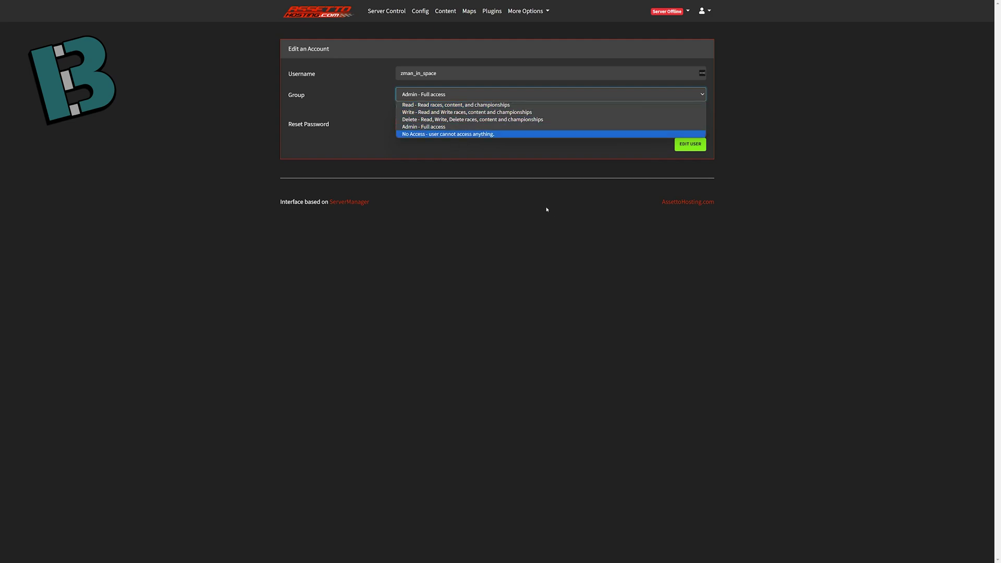
{"action": "left_click", "coordinate": [512, 201]}
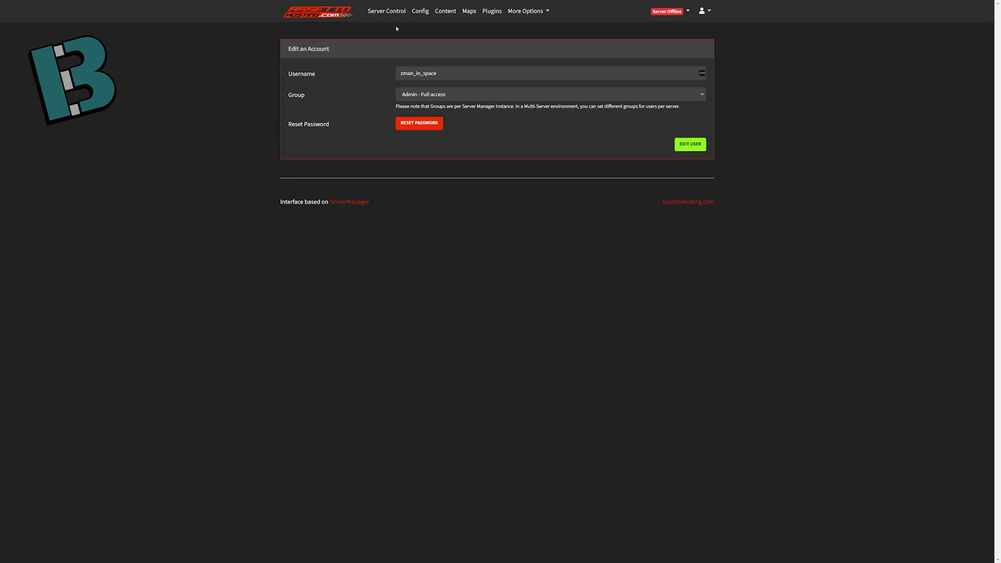
{"action": "left_click", "coordinate": [527, 11]}
Step: Start a new Read-group account and copy its autogenerated password, without adding the user
{"action": "left_click", "coordinate": [524, 27]}
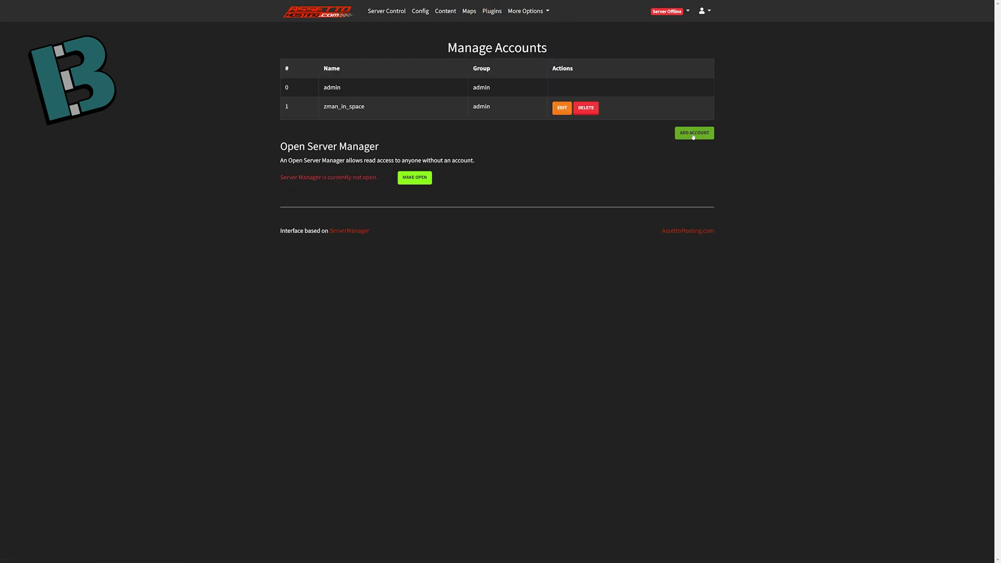
{"action": "left_click", "coordinate": [694, 137]}
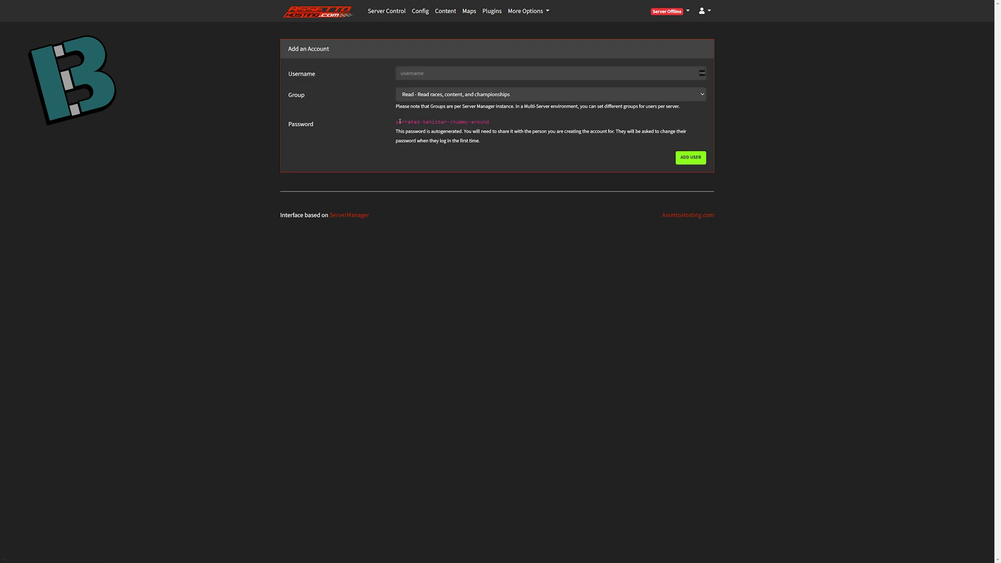
{"action": "left_click_drag", "start_coordinate": [495, 126], "coordinate": [389, 123]}
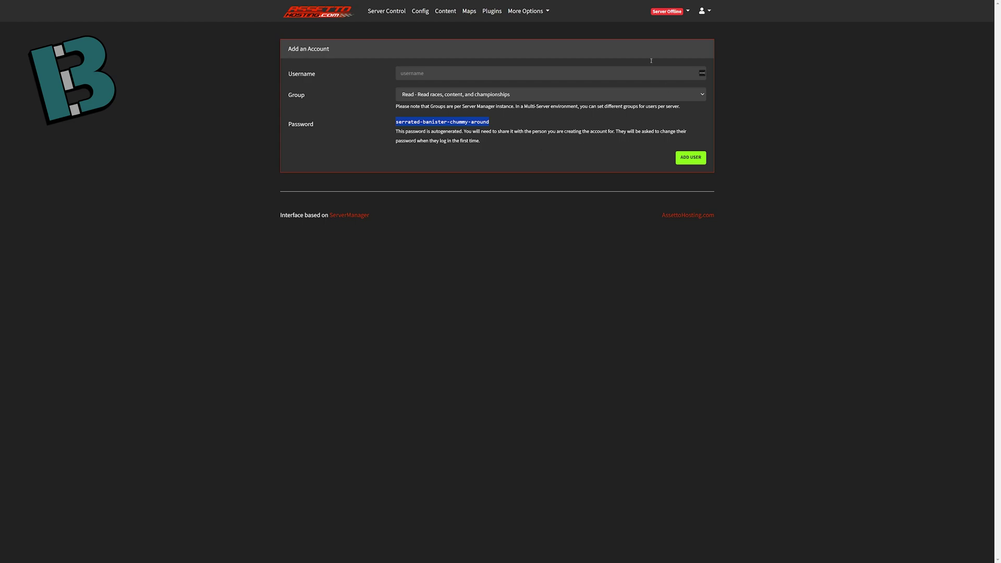
{"action": "left_click", "coordinate": [508, 23]}
Step: Review the read-only Current Config showing Port 19210, MaxCars 10 and MaxPlayers 25
{"action": "left_click", "coordinate": [521, 18]}
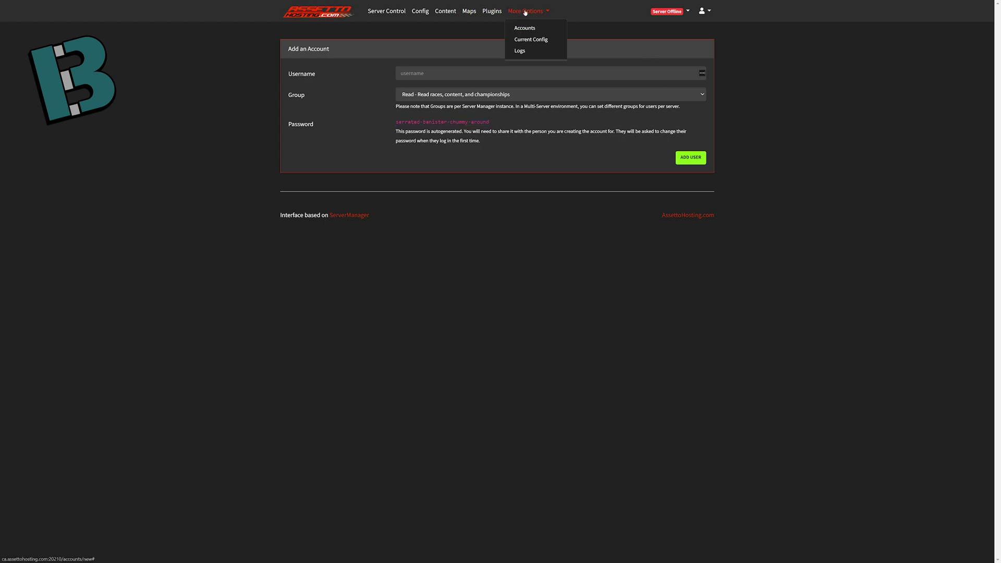
{"action": "left_click", "coordinate": [540, 43]}
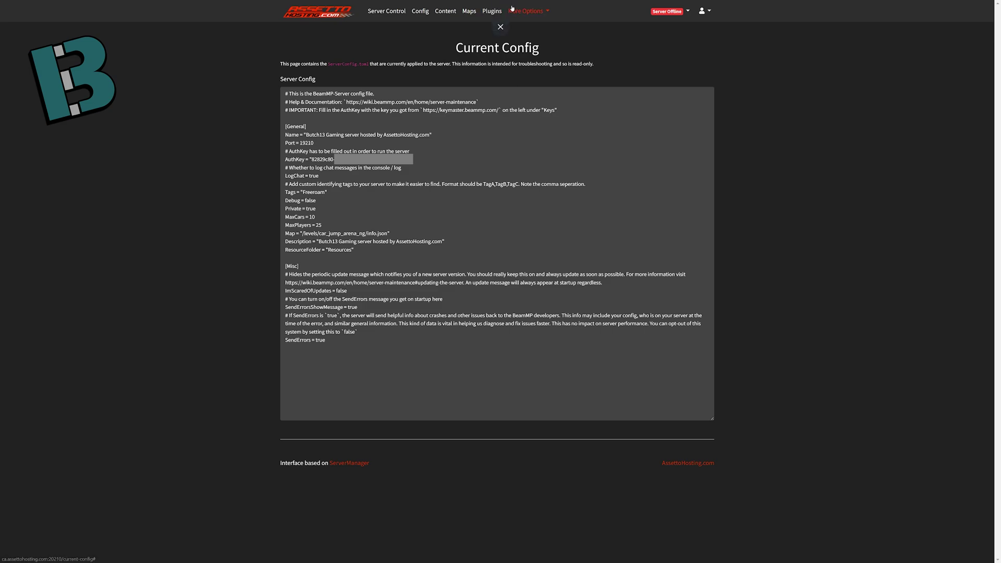
{"action": "left_click", "coordinate": [535, 15]}
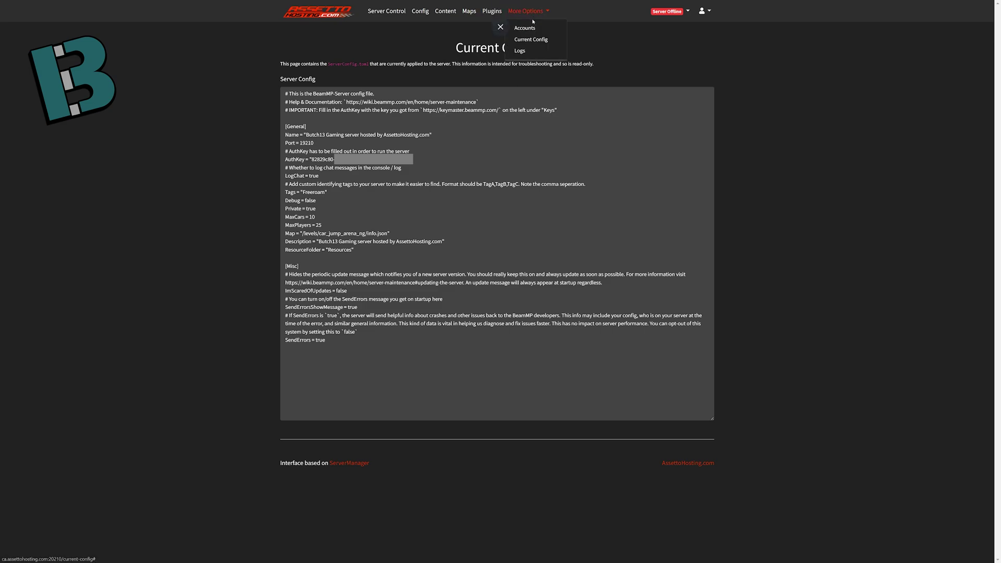
Step: Read through the Server and Server Manager log panels on the Logs page
{"action": "left_click", "coordinate": [520, 52]}
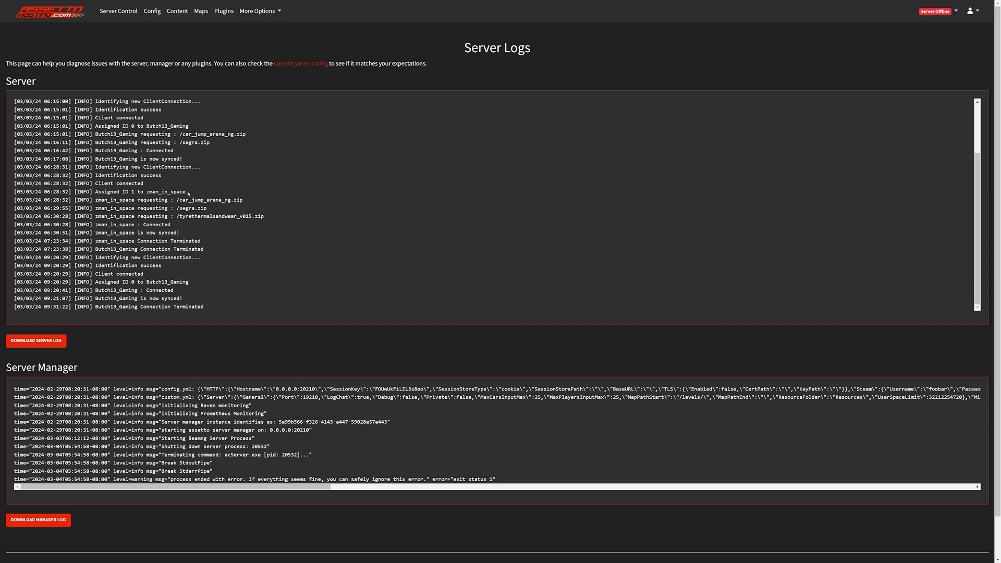
{"action": "scroll", "coordinate": [188, 193], "scroll_direction": "down", "scroll_amount": 1}
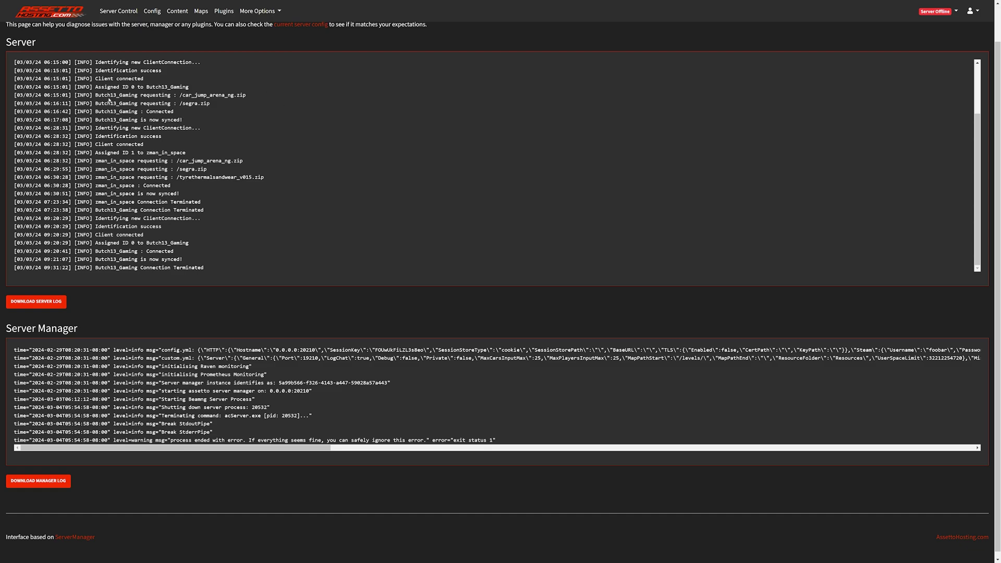
{"action": "scroll", "coordinate": [307, 398], "scroll_direction": "down", "scroll_amount": 1}
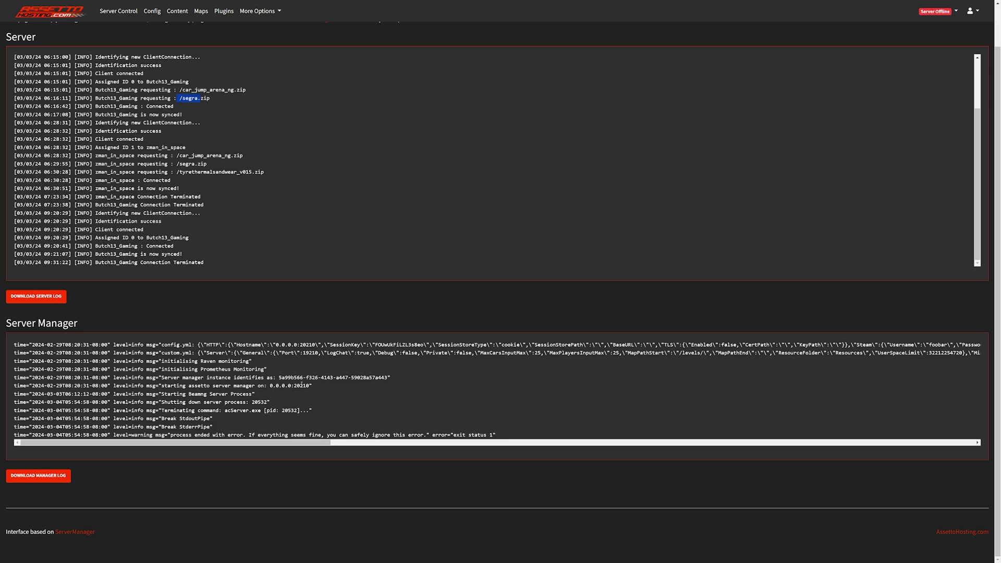
{"action": "scroll", "coordinate": [379, 343], "scroll_direction": "up", "scroll_amount": 1}
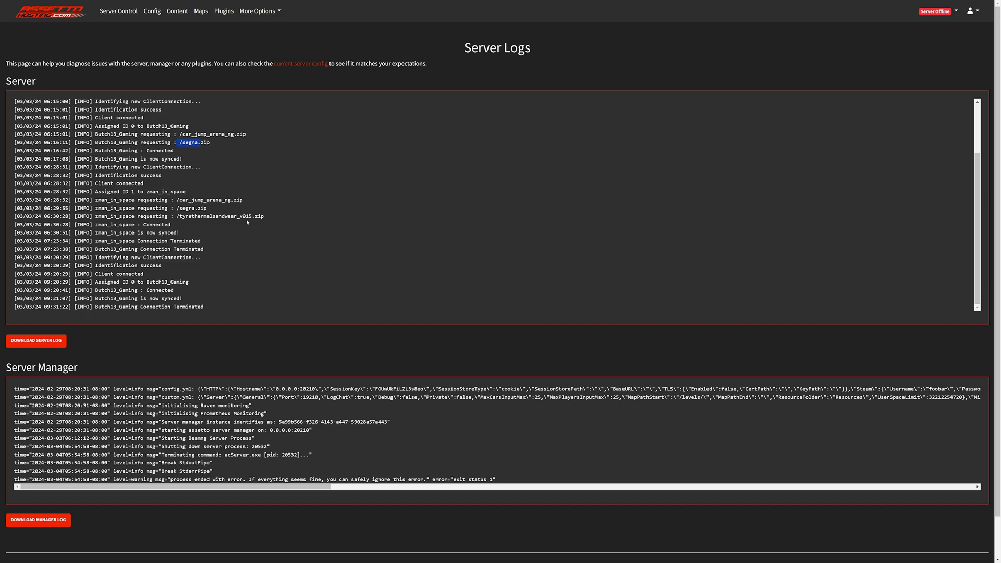
Step: Start the BeamMP server with the START button on Server Control
{"action": "left_click", "coordinate": [119, 14]}
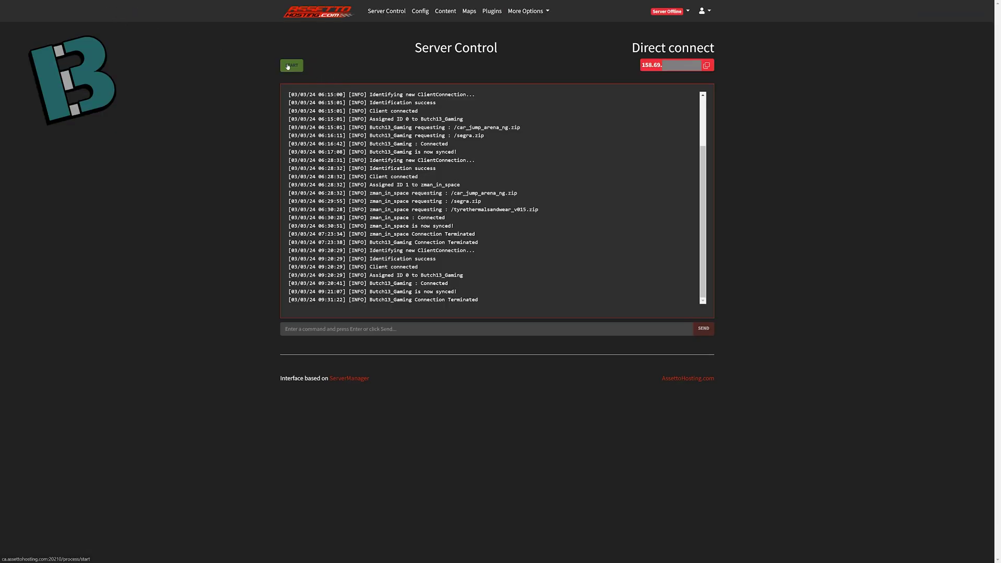
{"action": "left_click", "coordinate": [292, 67]}
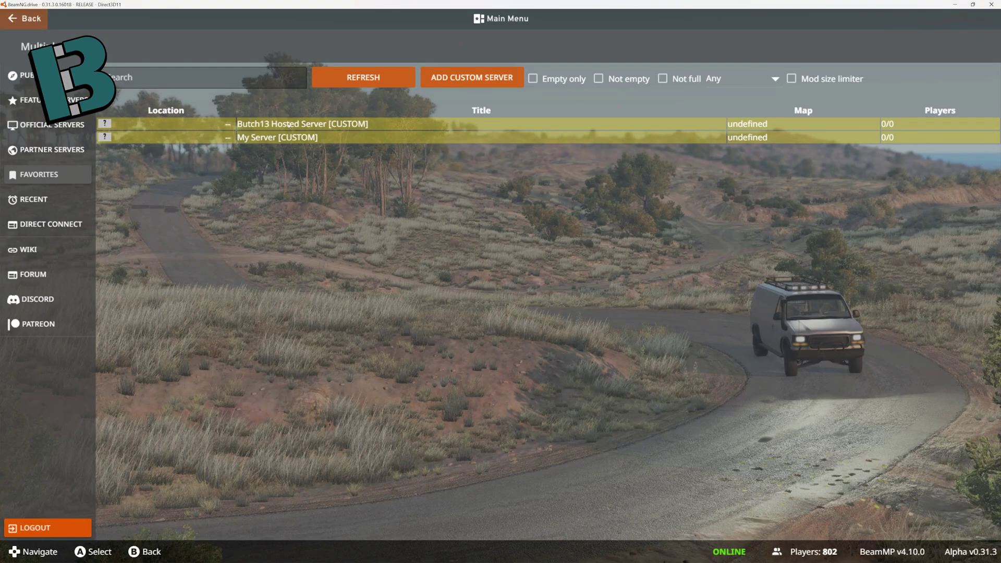
Step: Select the custom hosted server in the BeamMP list and connect to it
{"action": "left_click", "coordinate": [156, 124]}
{"action": "left_click", "coordinate": [185, 251]}
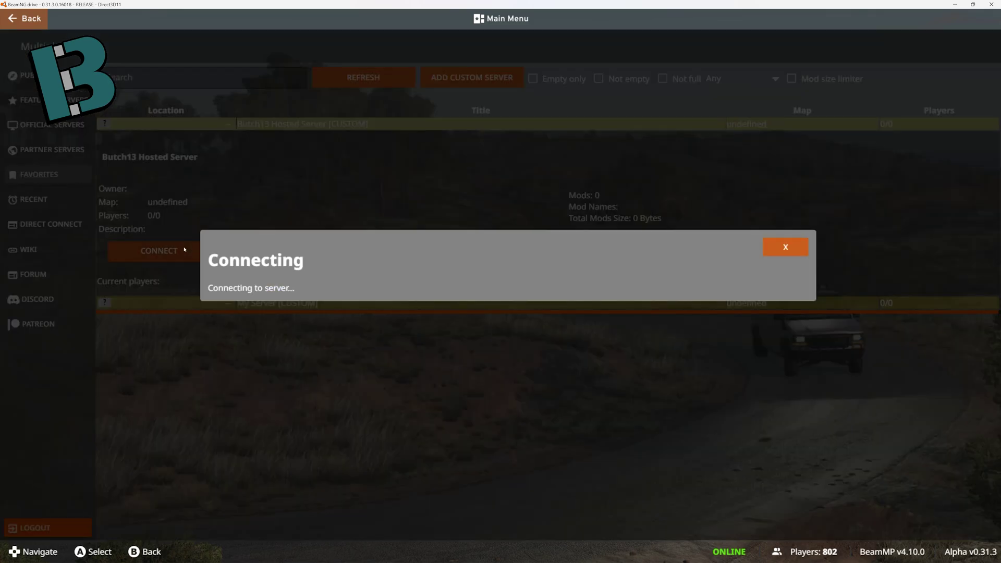